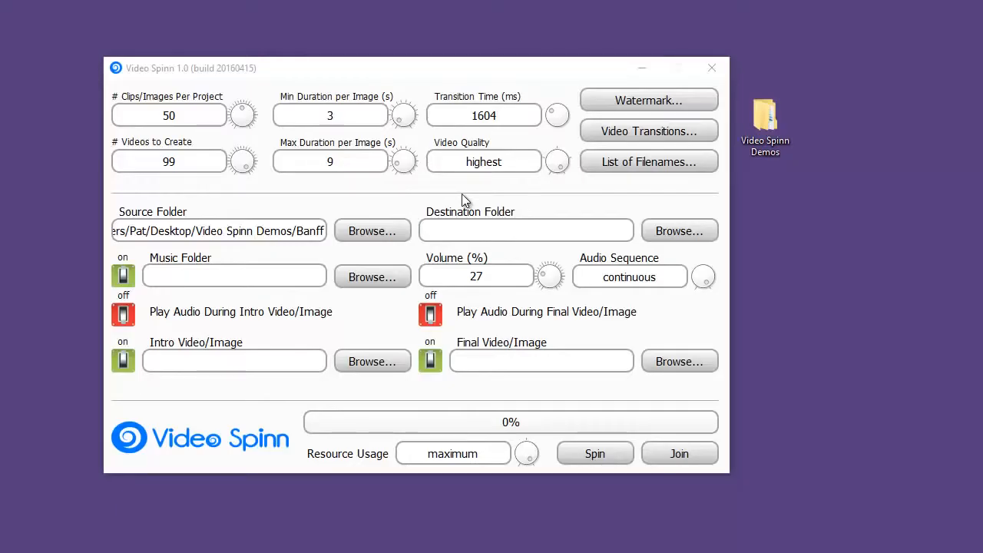
- Look through the source images in the Banff folder inside Video Spinn Demos
double_click(770, 129)
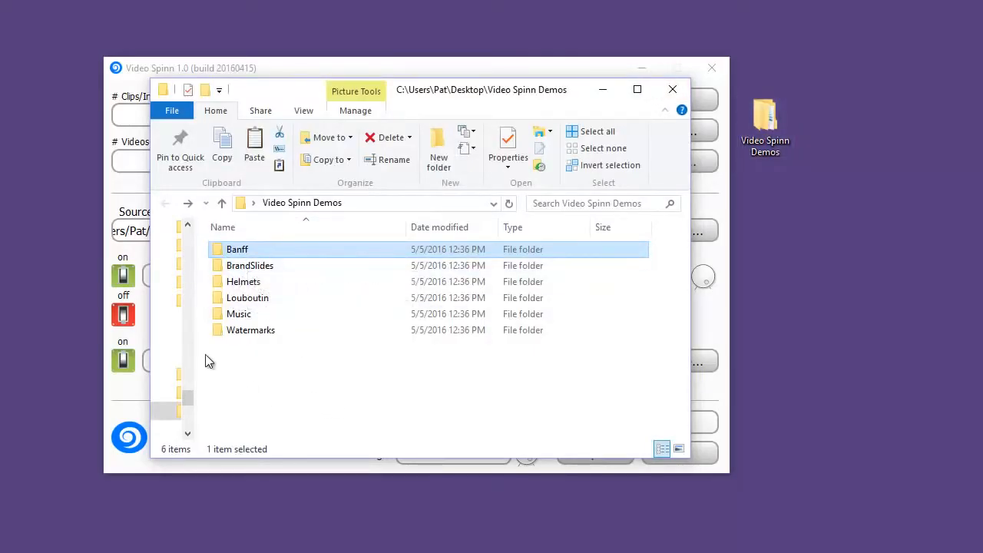
double_click(219, 252)
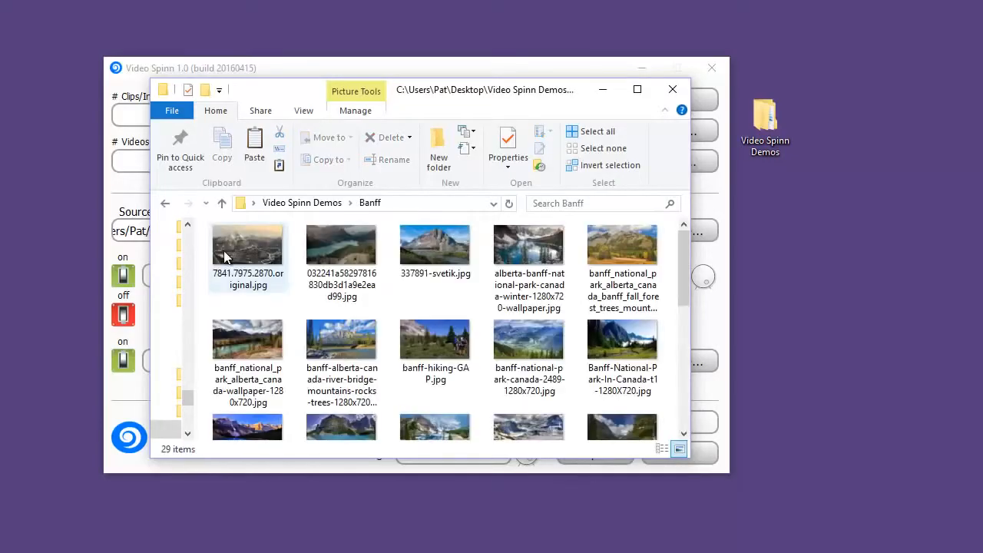
mouse_move(682, 252)
left_mouse_down()
mouse_move(684, 365)
mouse_move(679, 245)
left_mouse_up()
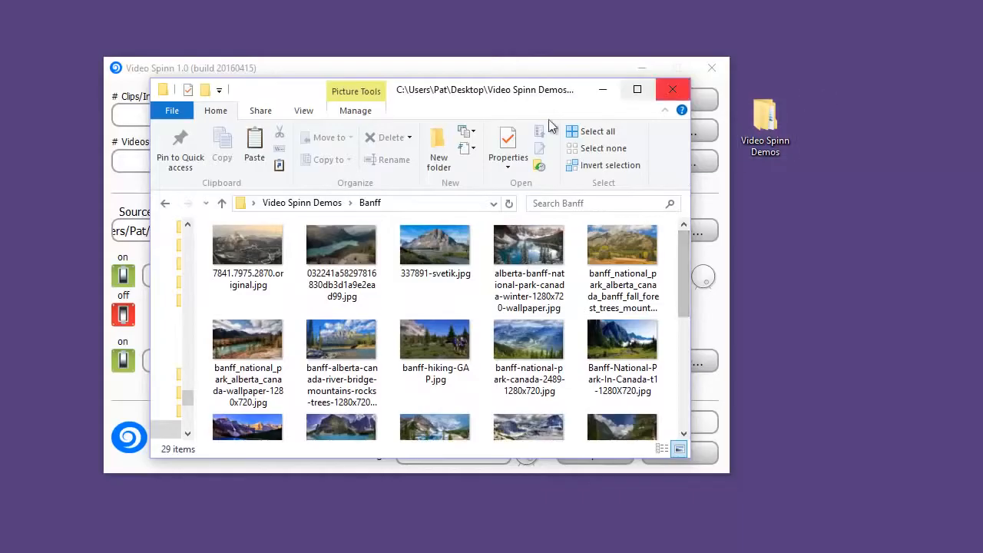
left_click(672, 90)
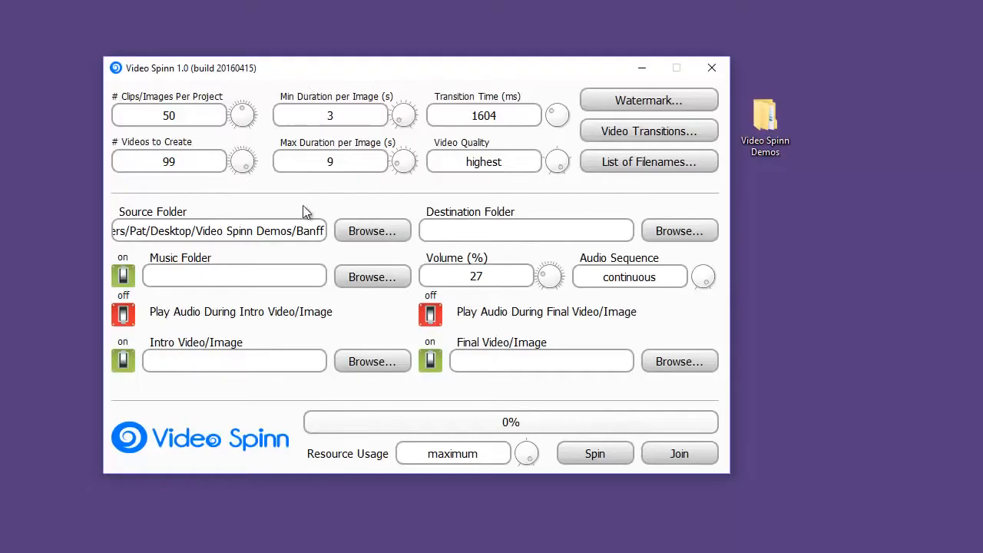
- Set the source folder to Banff and the destination folder to Video Spinn Demos
left_click(364, 230)
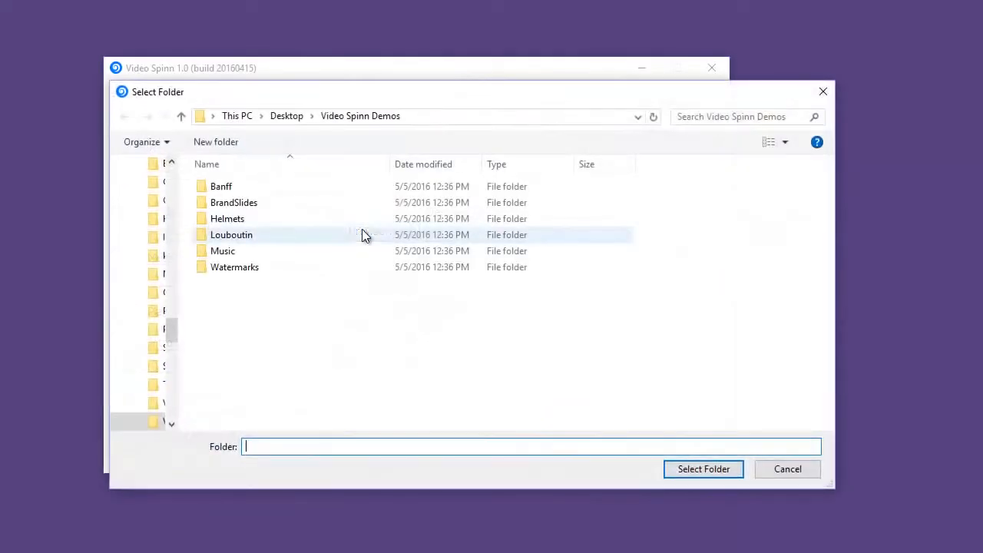
double_click(216, 190)
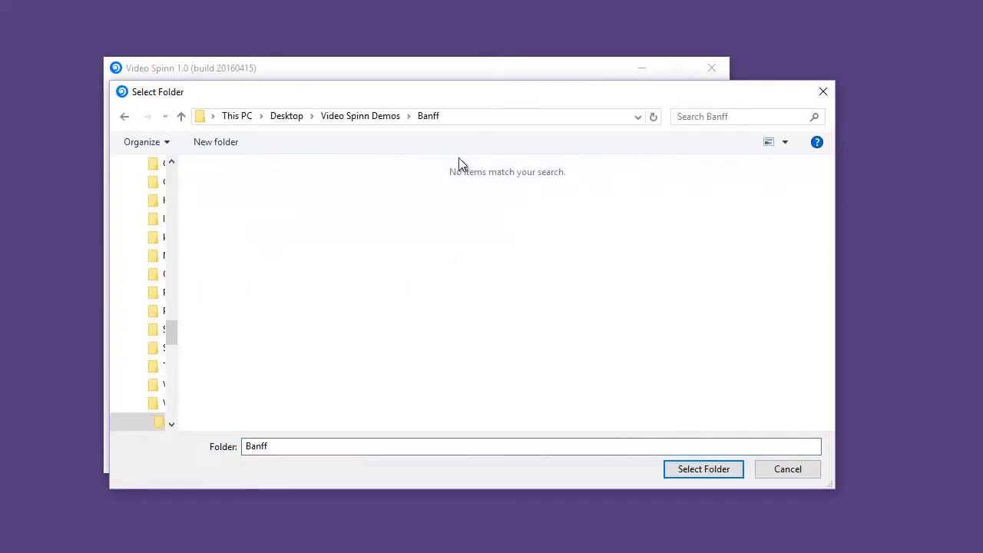
left_click(726, 470)
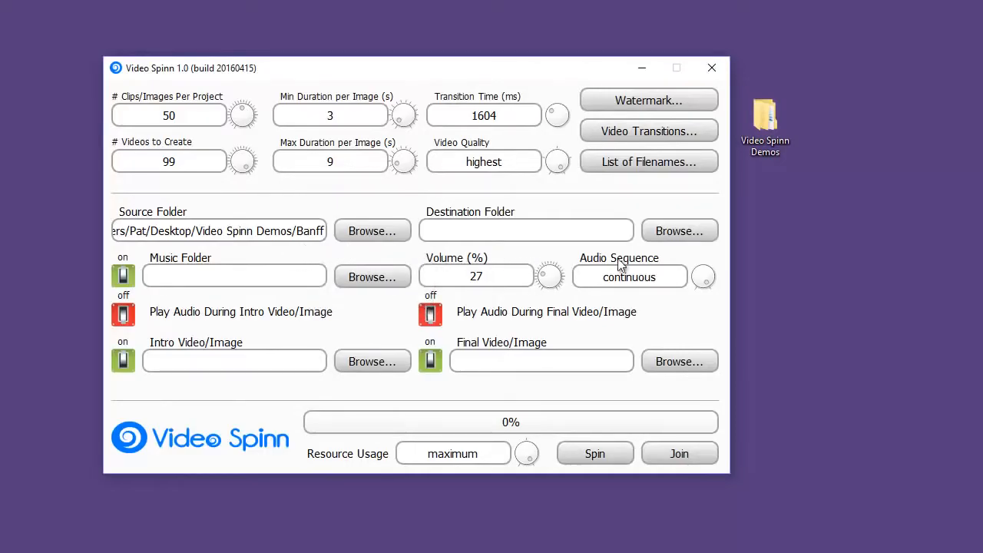
left_click(670, 229)
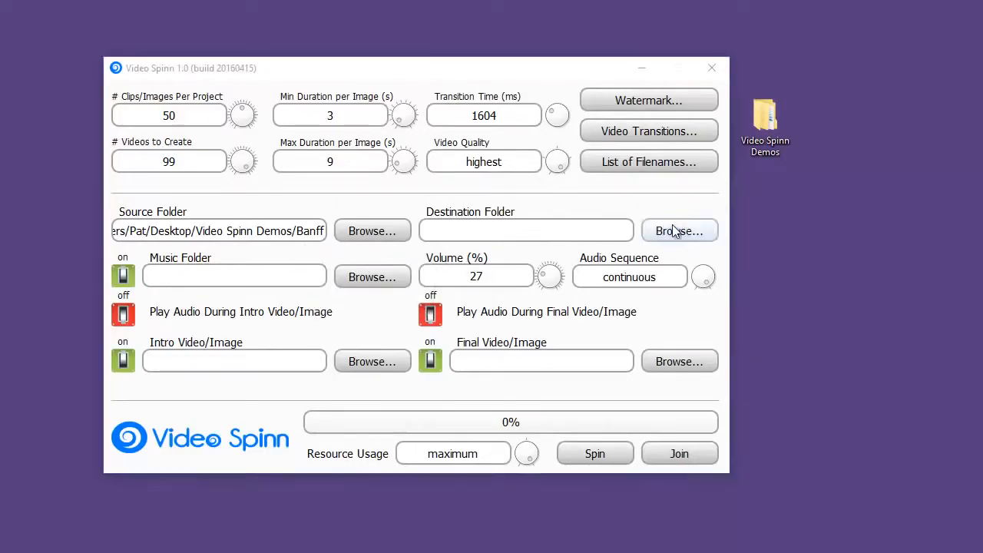
left_click(384, 115)
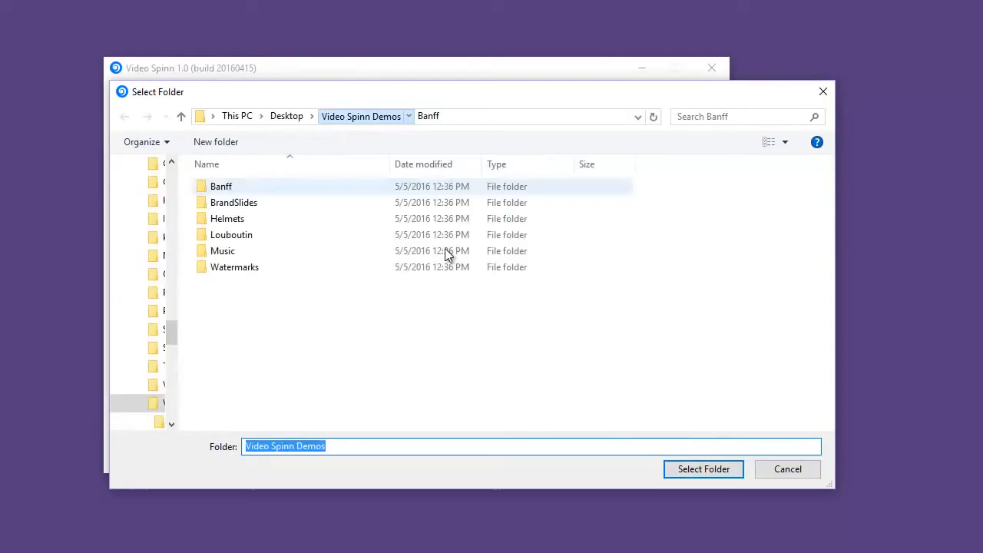
left_click(711, 468)
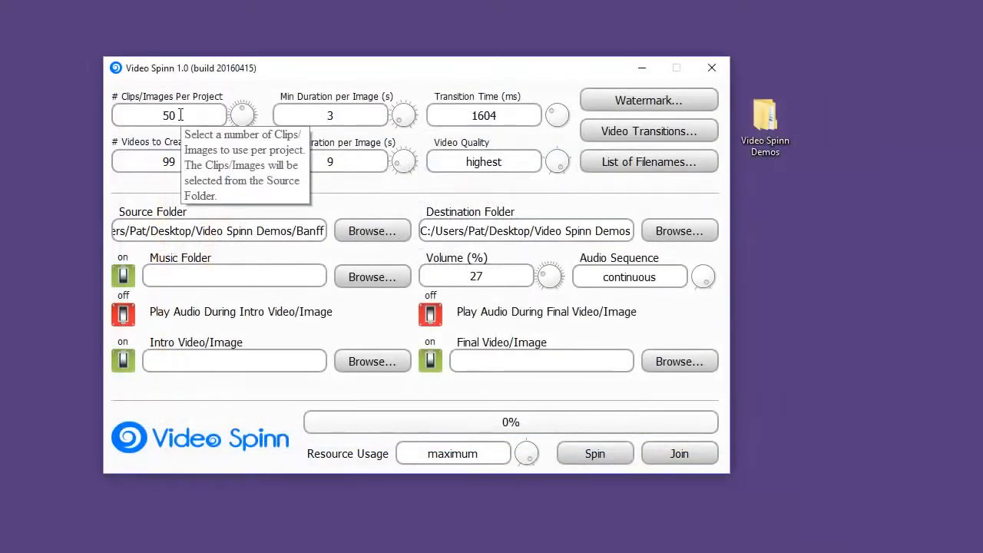
- Set the project to 6 clips/images per project and 5 videos to create
left_click_drag(243, 110, 111, 125)
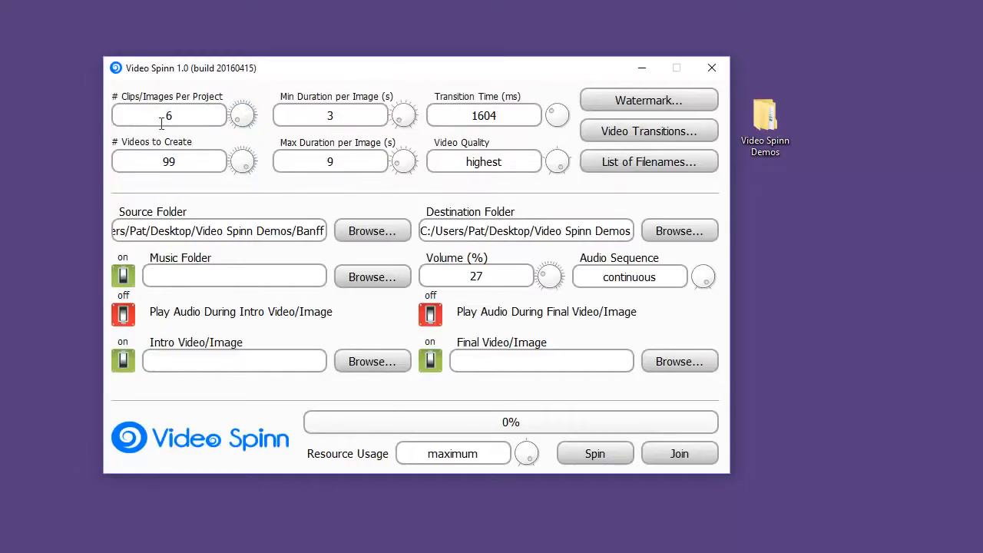
double_click(203, 164)
key("BackSpace")
type("5")
left_click_drag(182, 112, 125, 115)
type("6")
- Set the maximum duration per image to 5 seconds
double_click(338, 160)
key("BackSpace")
type("6")
key("BackSpace")
type("3")
key("BackSpace")
type("5")
- Limit the video transitions to Cross Dissolve and Fade to Black, disabling Slide from Top and Zoom from Center
left_click(659, 133)
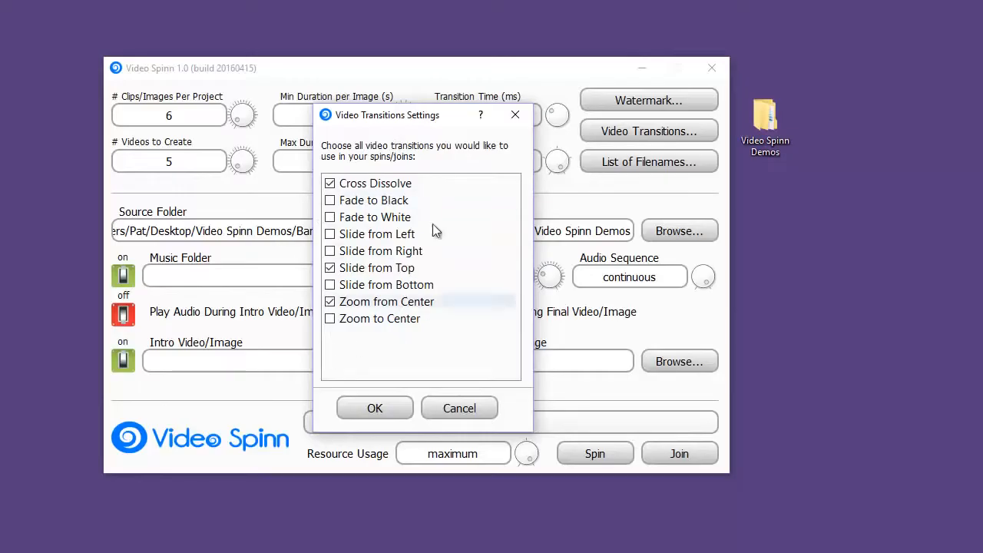
left_click(331, 268)
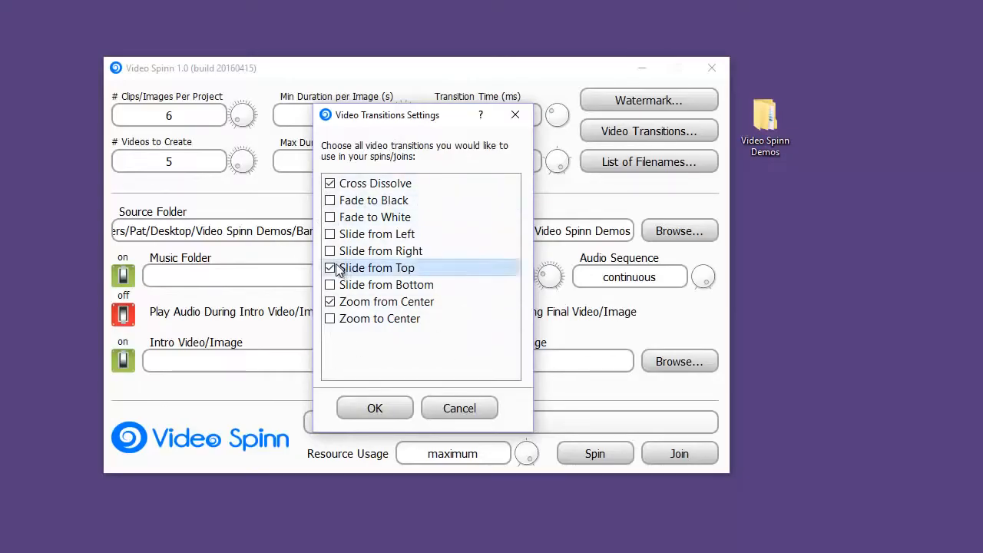
left_click(330, 301)
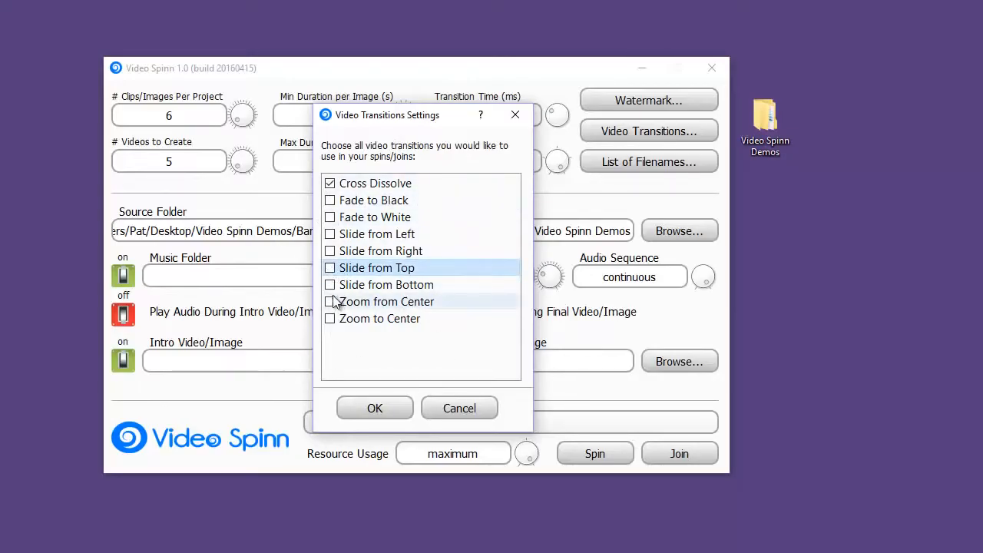
left_click(330, 201)
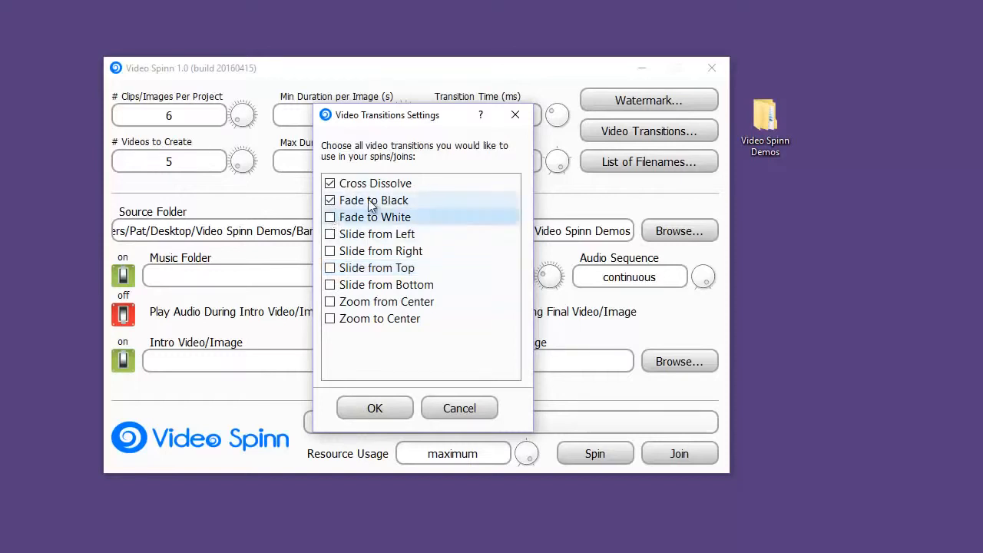
left_click(369, 416)
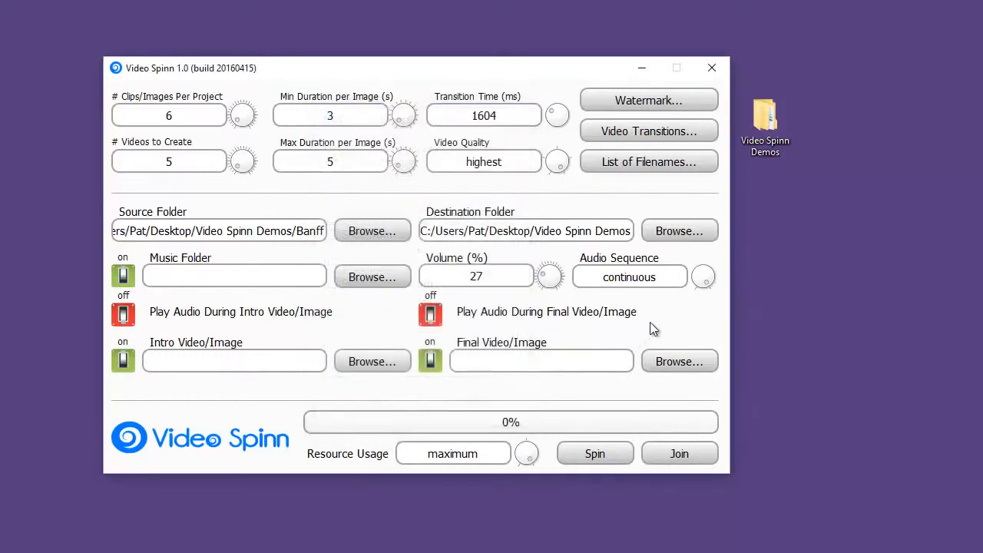
- Set the transition time to 500 ms and the video quality to high
left_click_drag(499, 117, 455, 118)
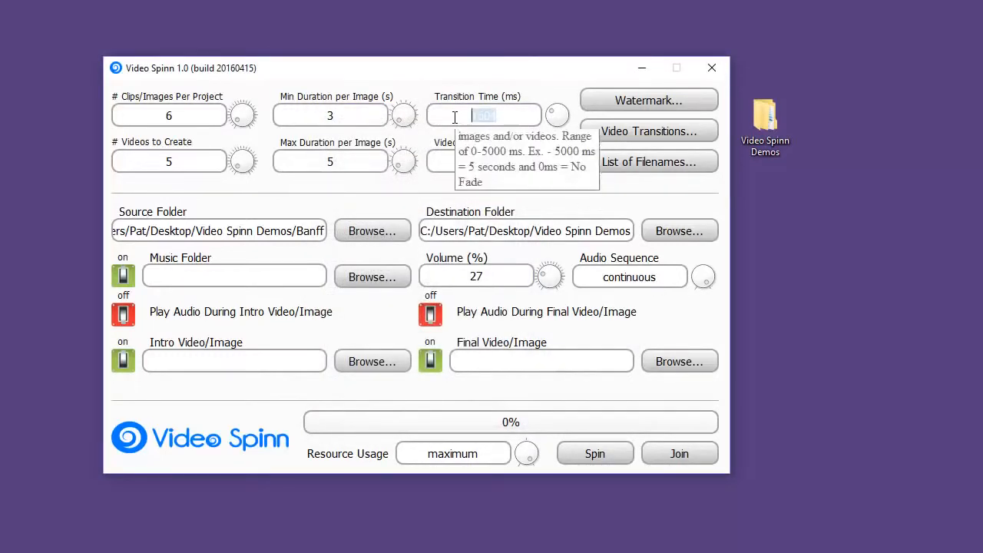
type("500")
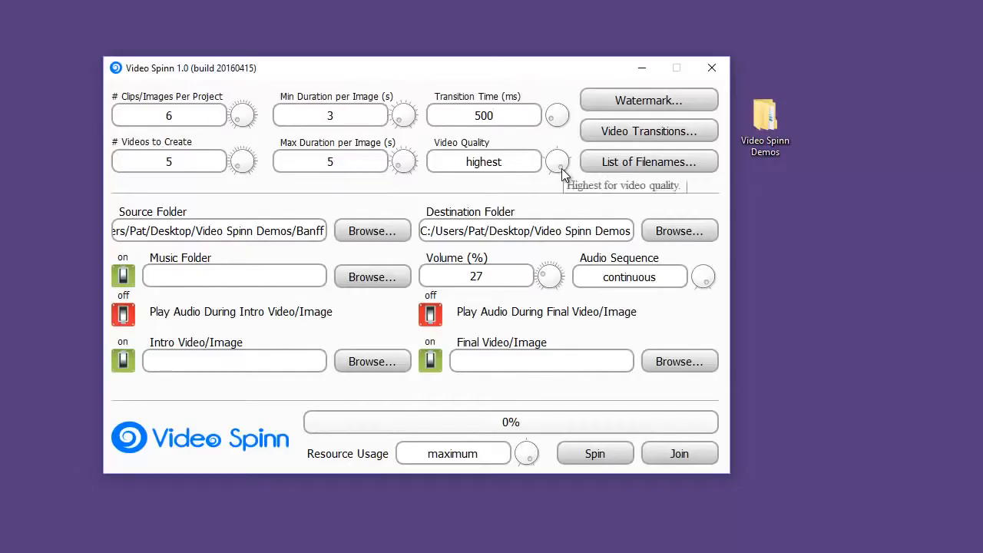
left_click_drag(561, 168, 565, 160)
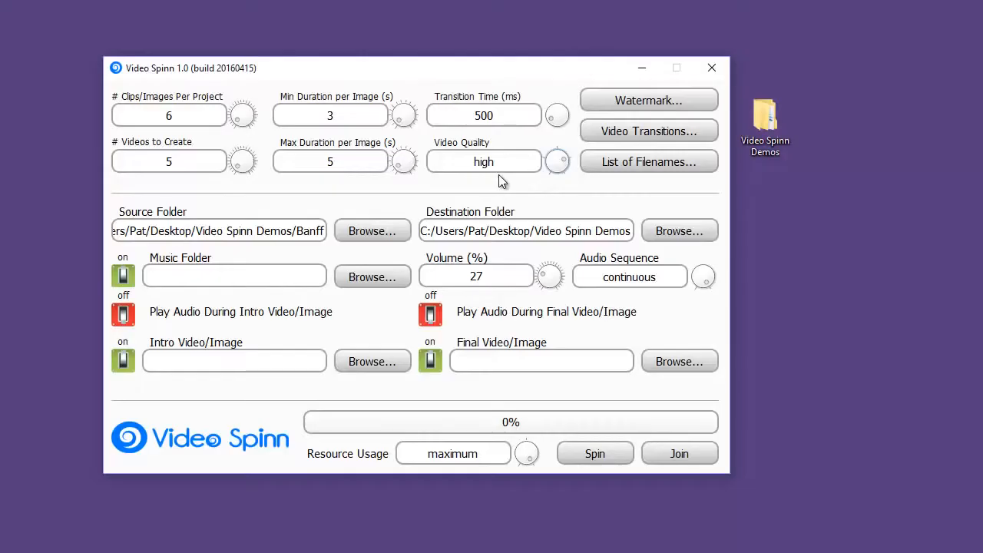
- Enable the watermark and load Banff.png from the Watermarks folder as its image
left_click(670, 105)
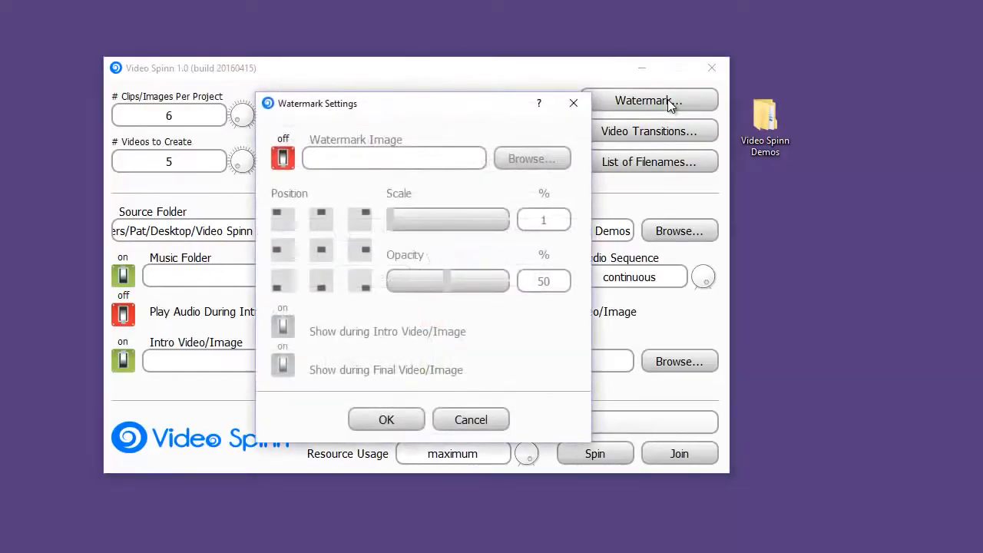
left_click(282, 159)
left_click(534, 159)
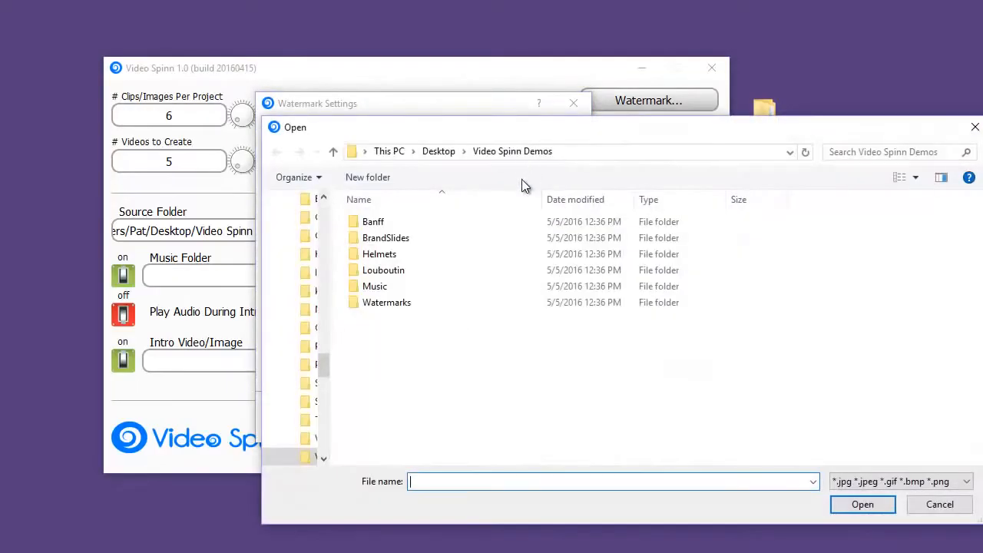
double_click(378, 303)
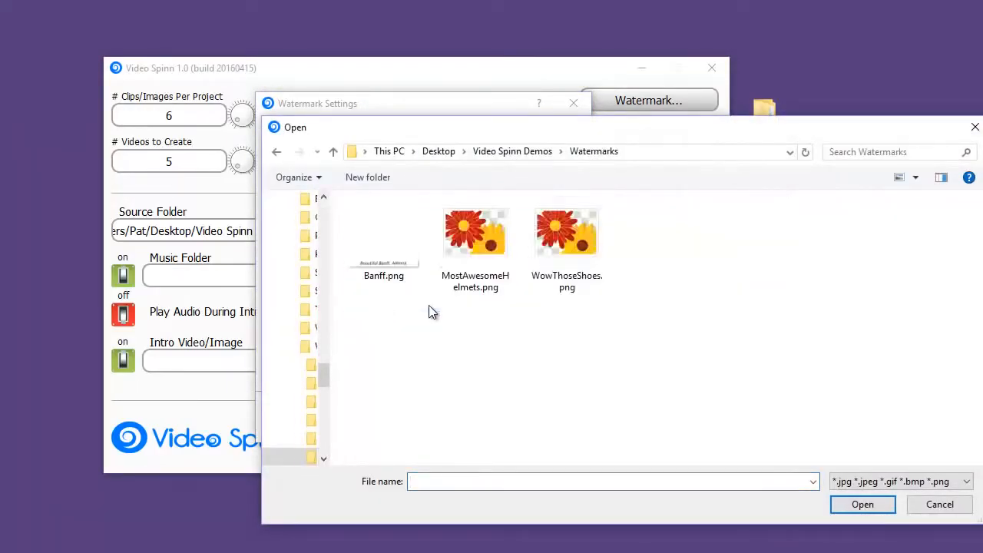
double_click(378, 262)
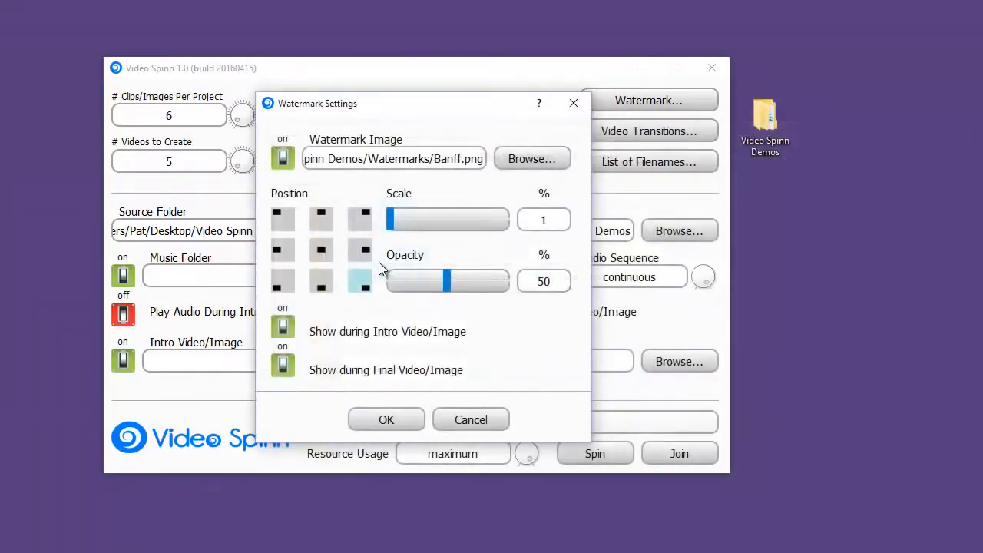
- Place the watermark at the top centre at 100% scale and hide it during the intro and final video/image
left_click(322, 222)
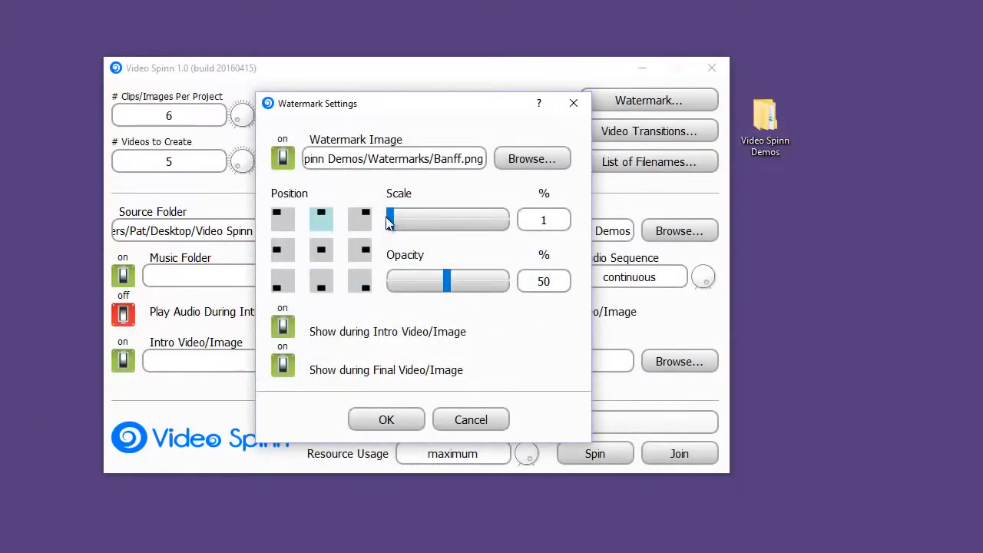
left_click_drag(390, 221, 530, 220)
left_click(283, 366)
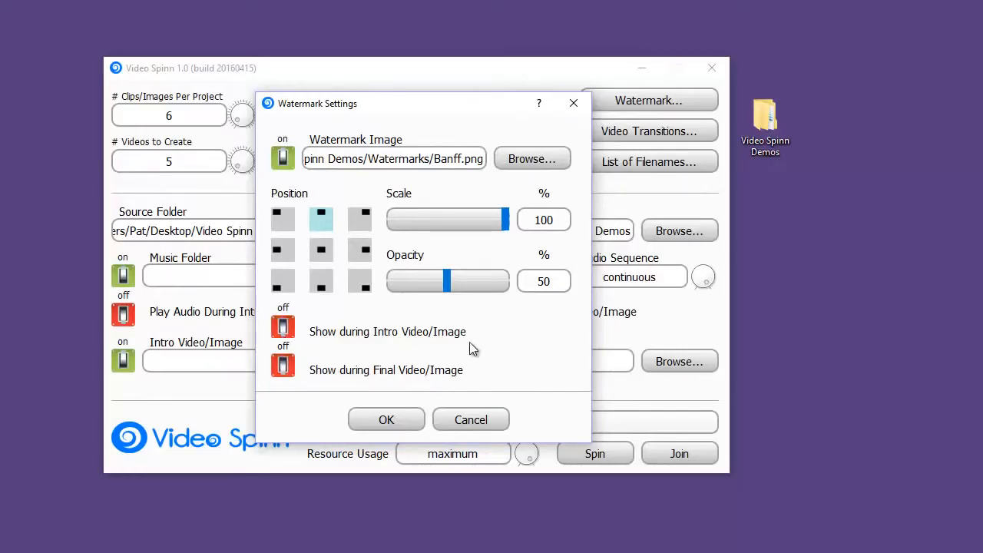
left_click(388, 422)
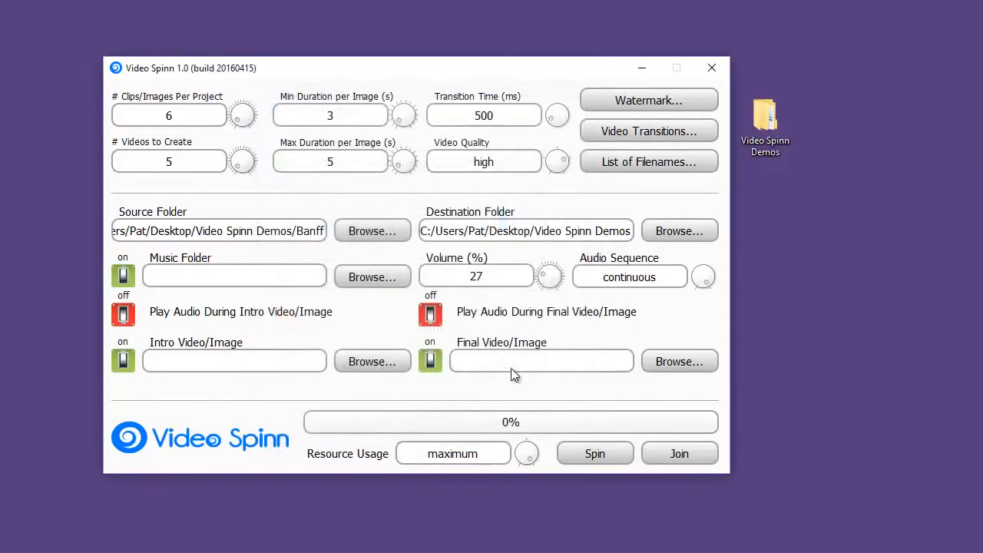
- Keep background music enabled and set the music folder to Music inside Video Spinn Demos
left_click(123, 277)
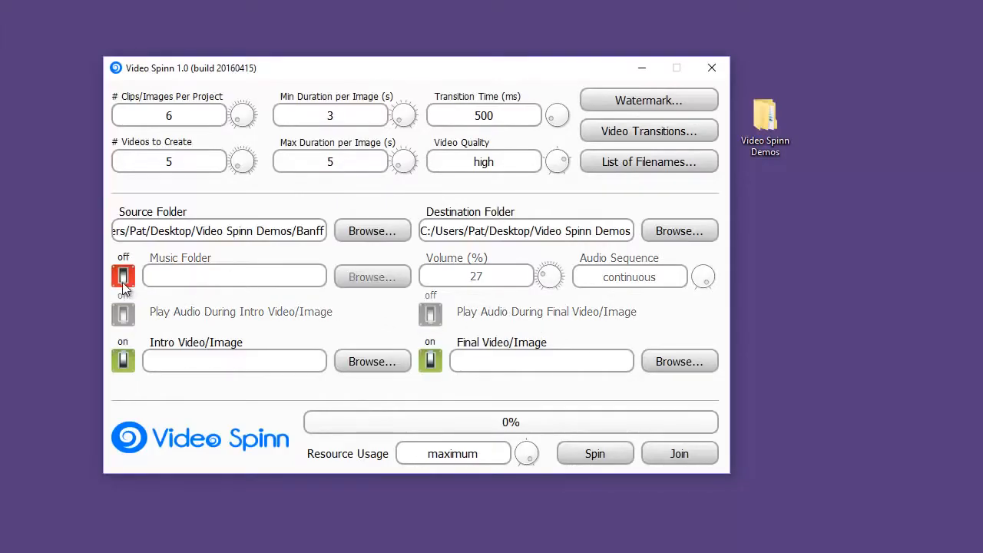
left_click(123, 277)
left_click(359, 280)
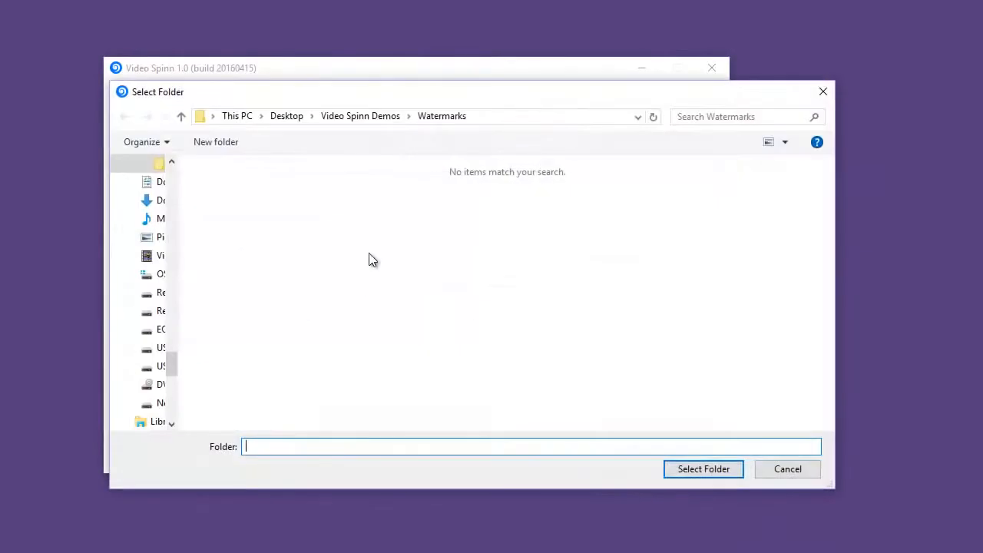
left_click(380, 120)
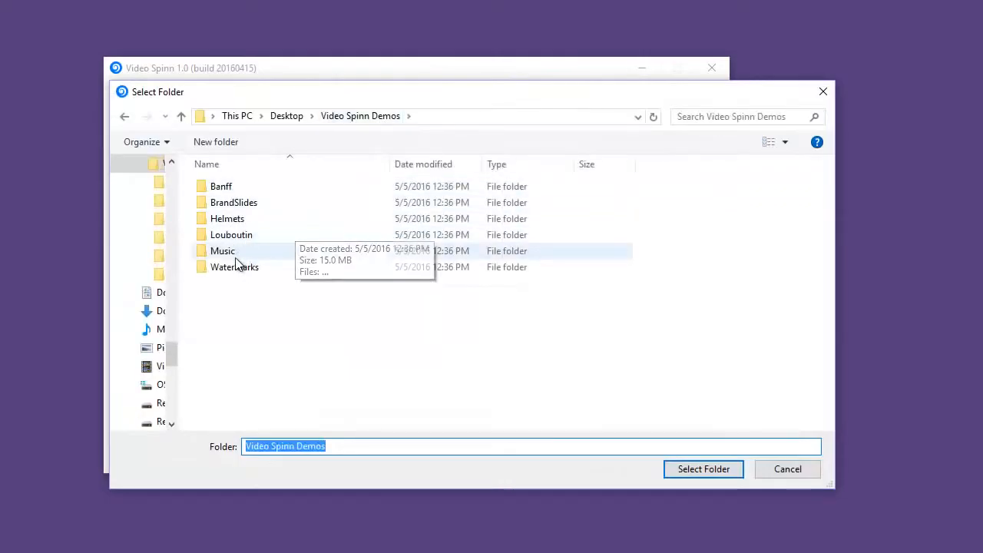
double_click(234, 252)
left_click(705, 467)
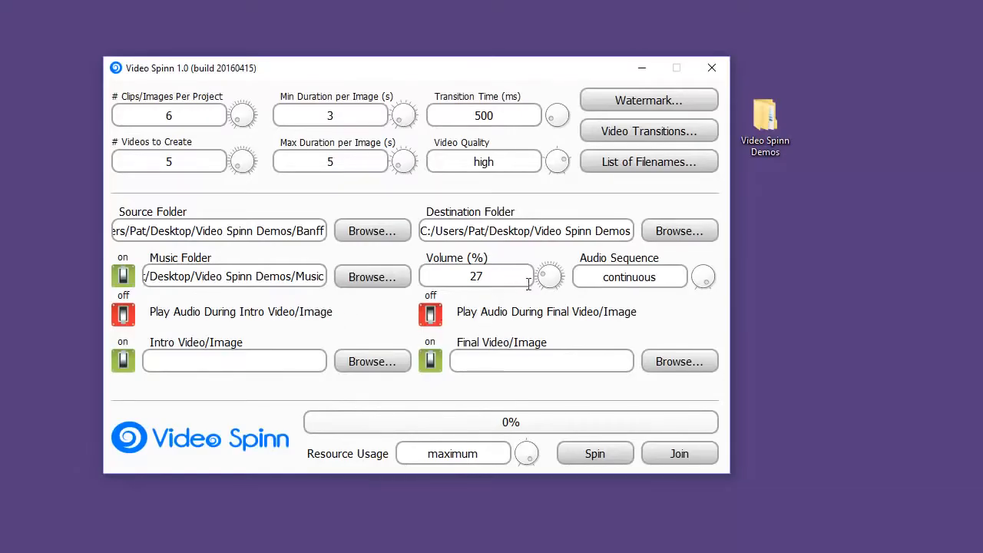
- Set the music to 50% volume in random sequence, with audio also playing during the intro and final video/image
left_click_drag(519, 279, 426, 278)
type("50")
left_click(709, 274)
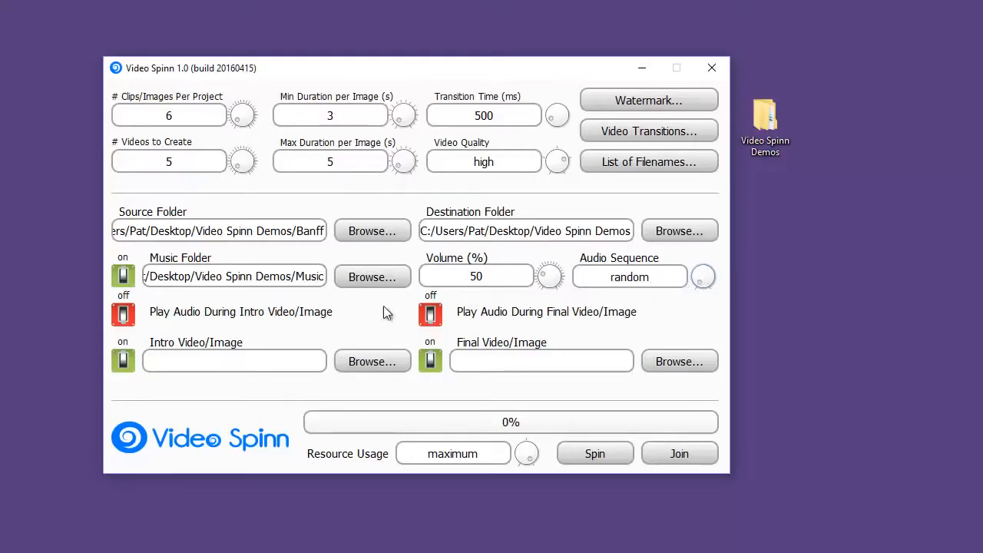
left_click(123, 316)
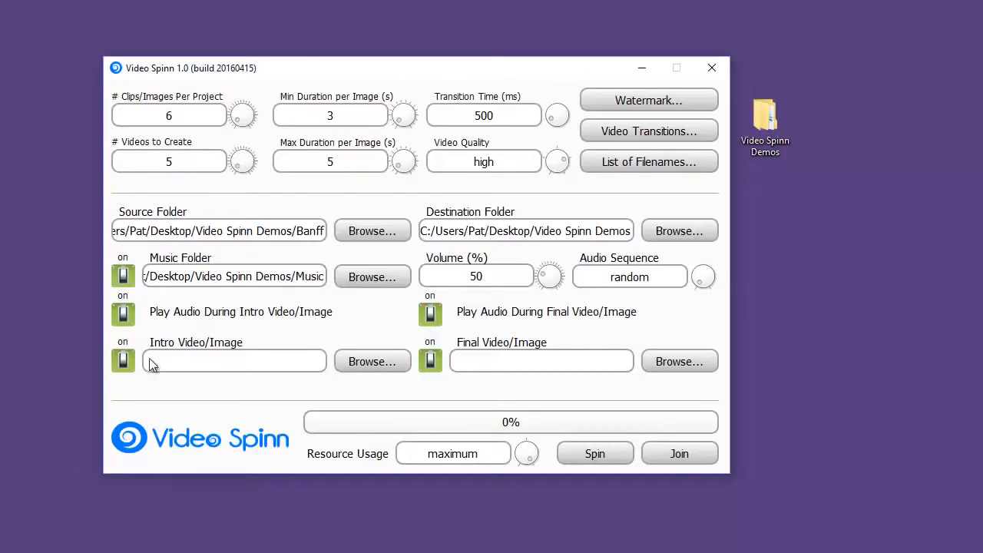
- Set Banff.jpg from the BrandSlides folder as both the intro image and the final image
left_click(374, 361)
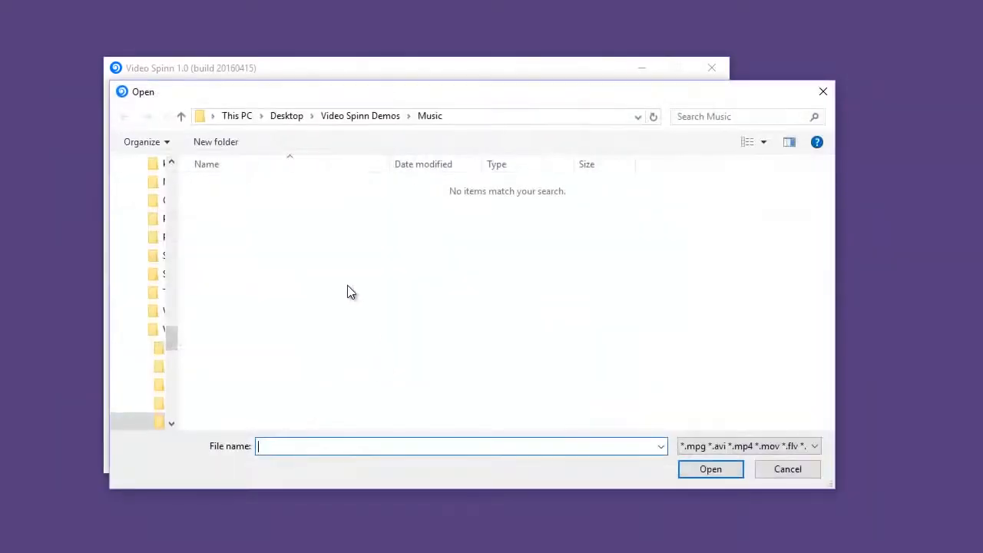
left_click(355, 121)
double_click(254, 202)
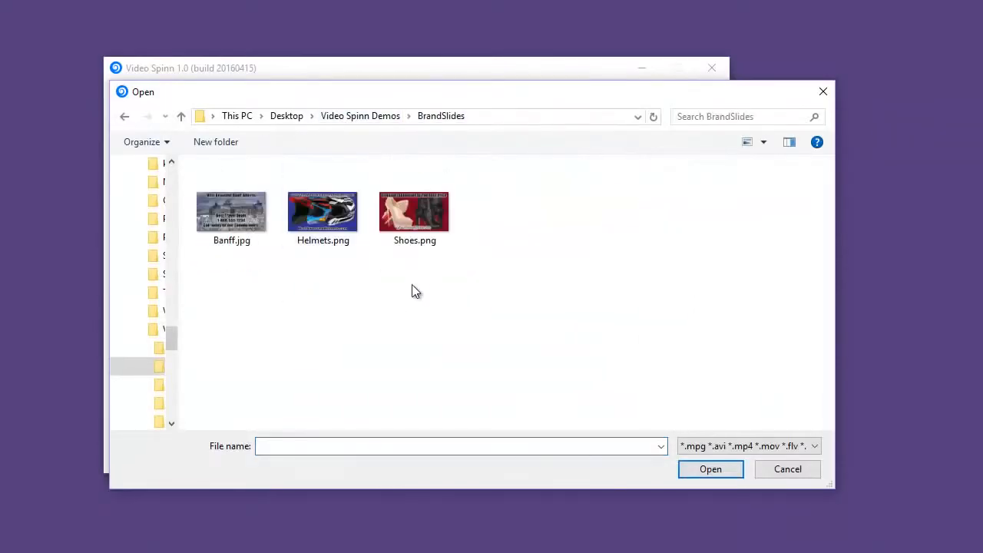
left_click(233, 213)
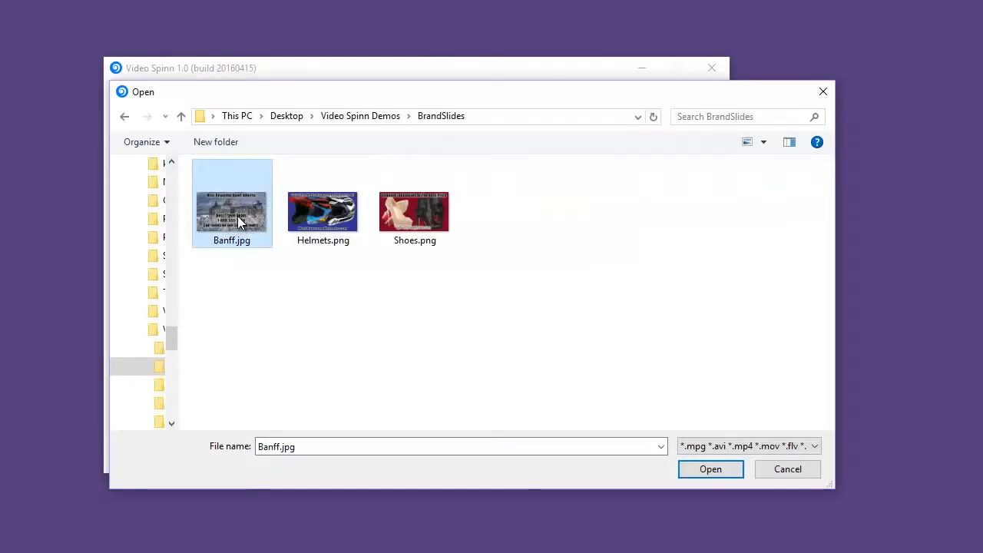
double_click(237, 216)
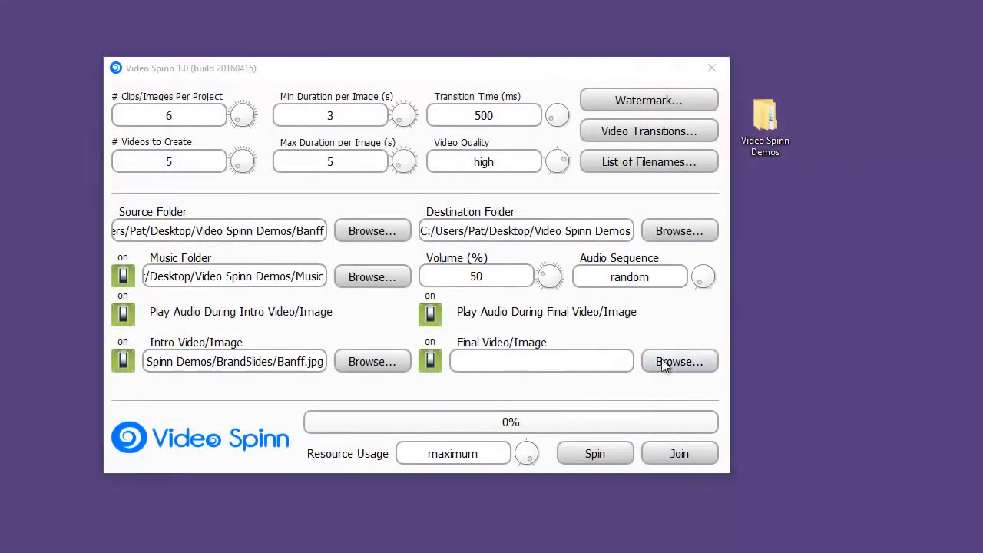
left_click(664, 362)
double_click(218, 173)
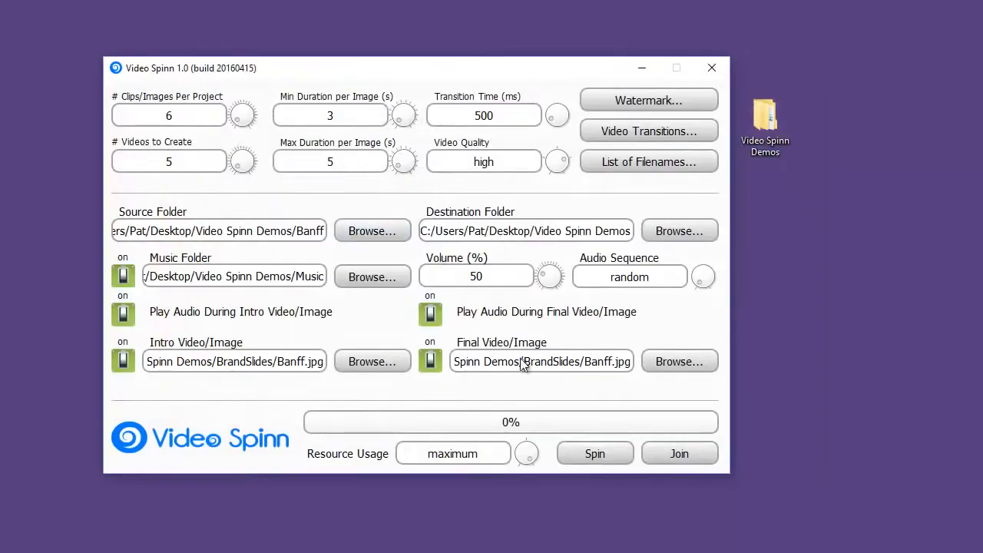
- Replace the placeholder keywords in the list of filenames with Banff, Banff Alberta and Banff National Park on separate lines
left_click(628, 163)
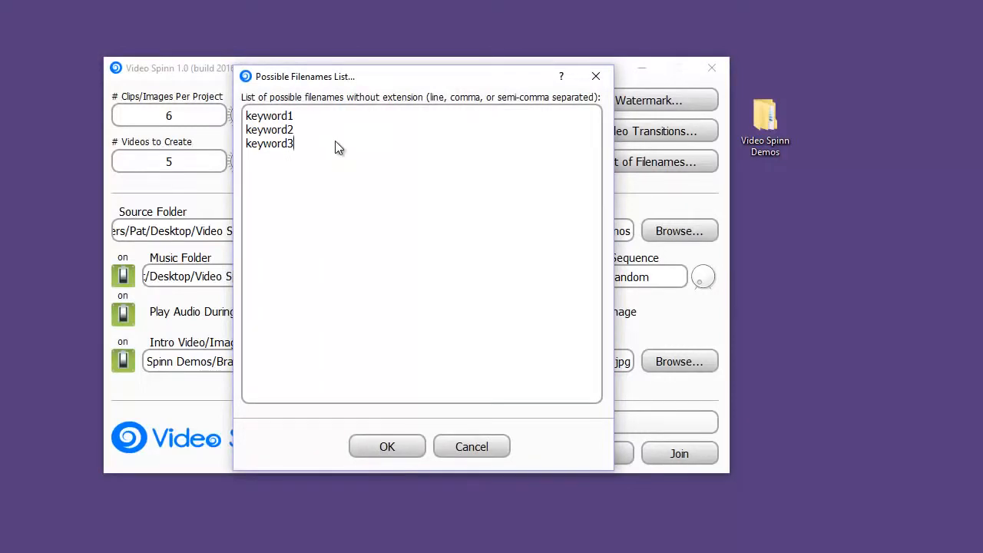
key("ctrl+a")
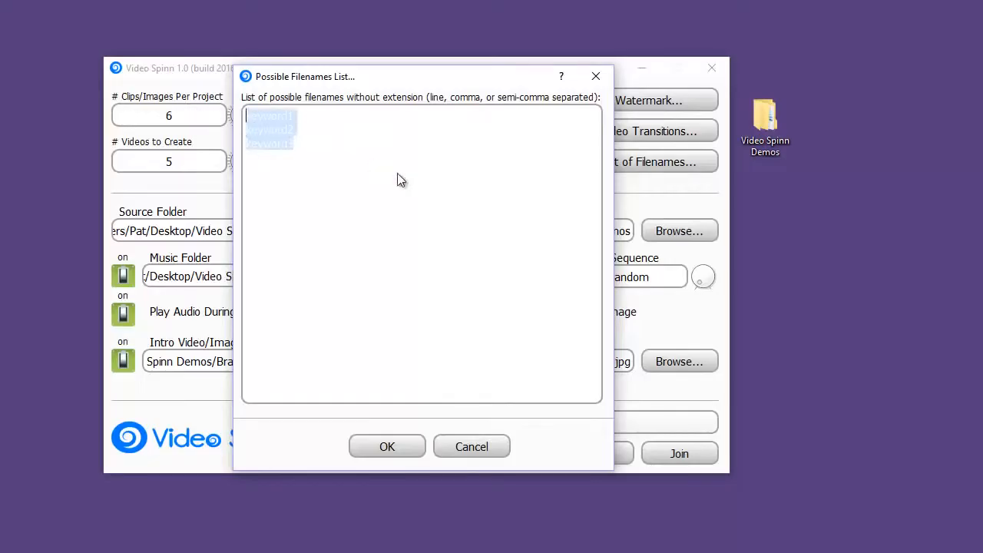
type("Banff ")
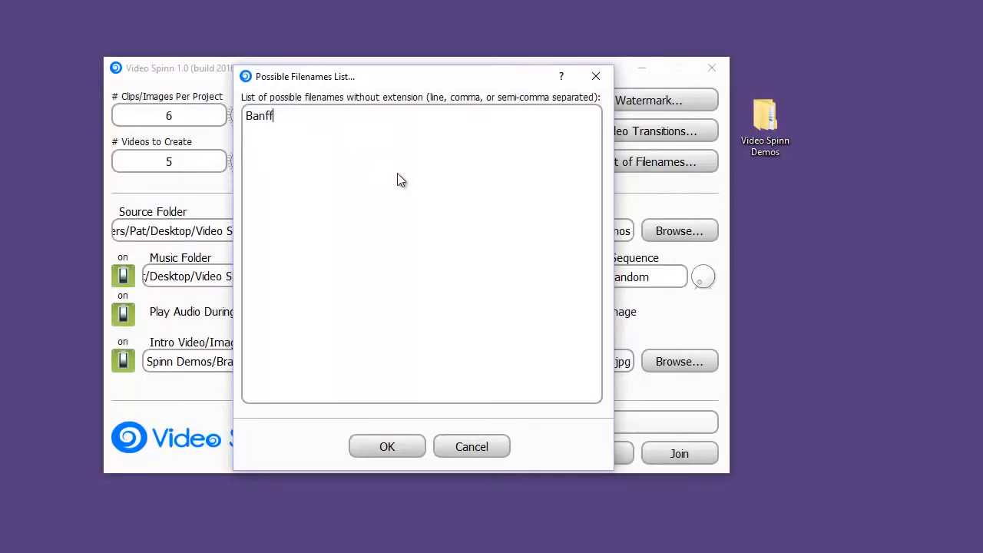
type("Banff Alb")
type("erta ")
type("Banff")
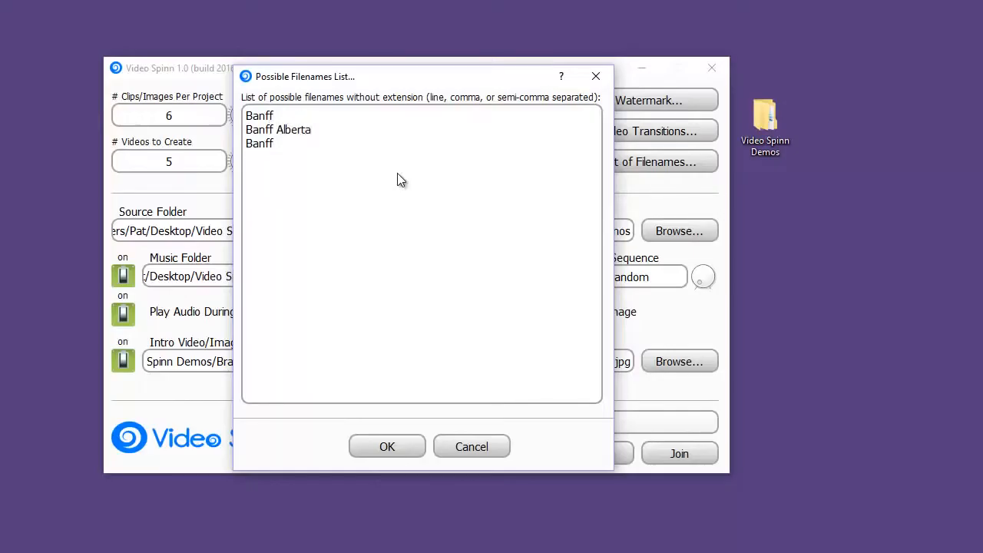
type(" National Park")
key("Return")
- Add Canada Tours and Banff Hiking as further filenames and apply the list
type("Canad")
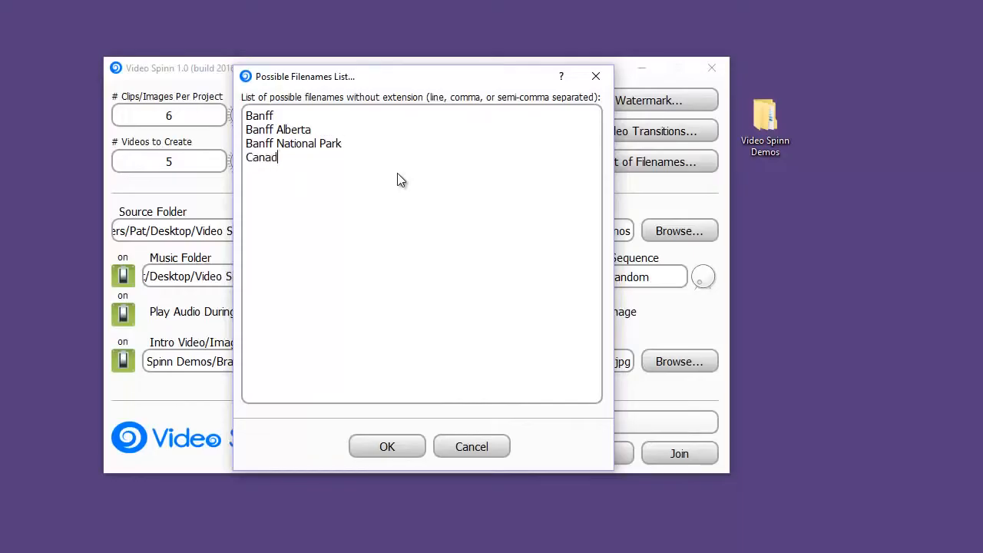
type("a Tours")
key("Return")
type("Banff Hiking")
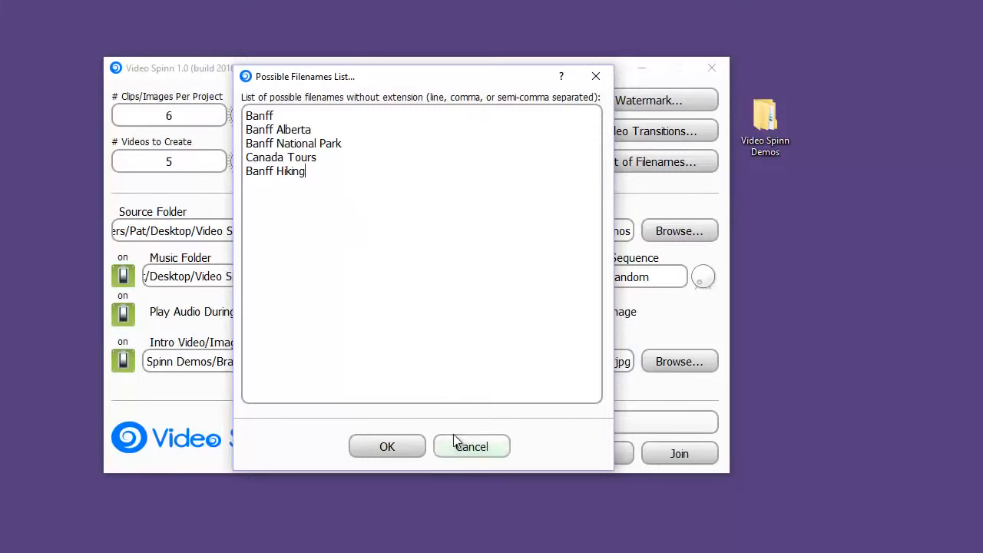
left_click(398, 451)
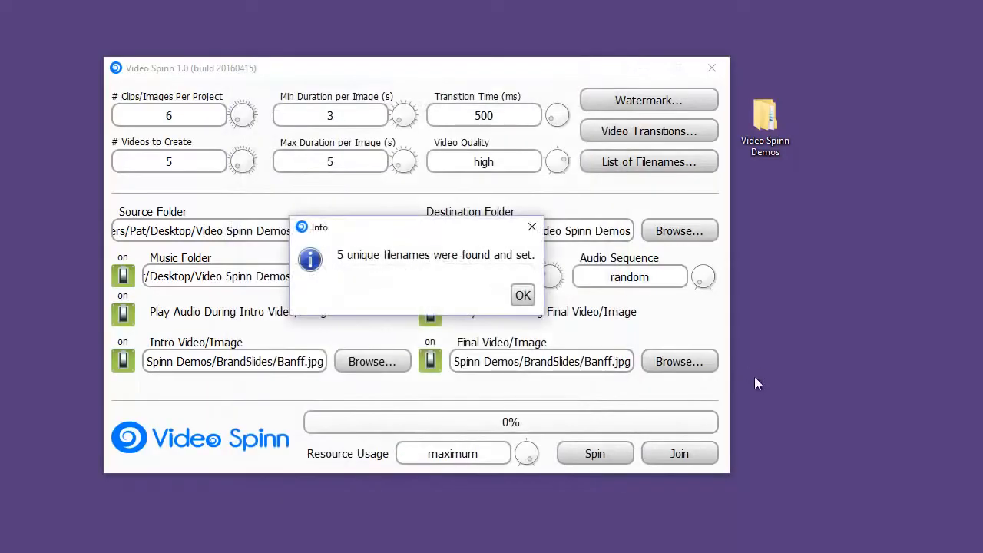
left_click(522, 296)
- Set the resource usage to high
scroll(530, 457, "down", 2)
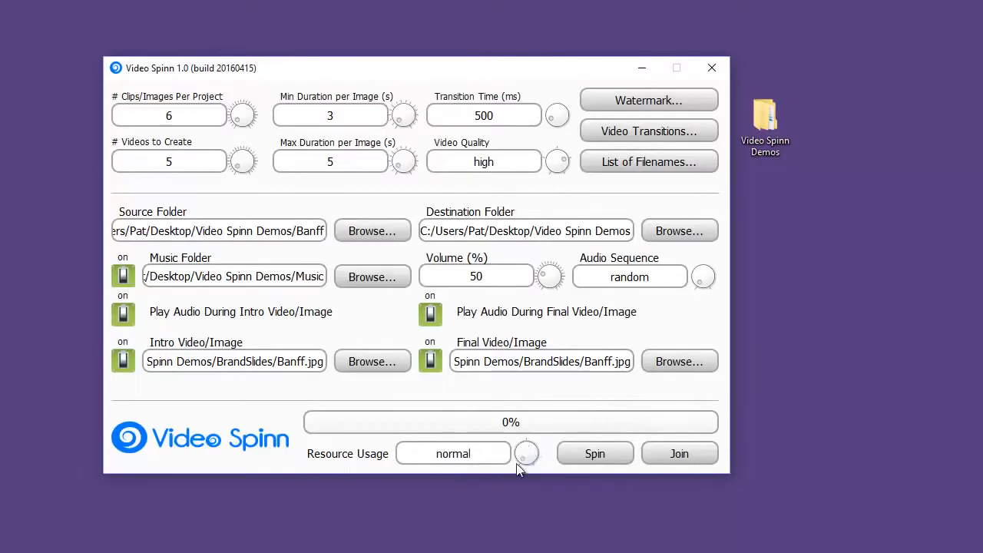
scroll(521, 447, "up", 1)
scroll(536, 453, "up", 1)
scroll(525, 453, "down", 2)
scroll(524, 453, "up", 1)
scroll(538, 446, "up", 1)
scroll(542, 449, "down", 1)
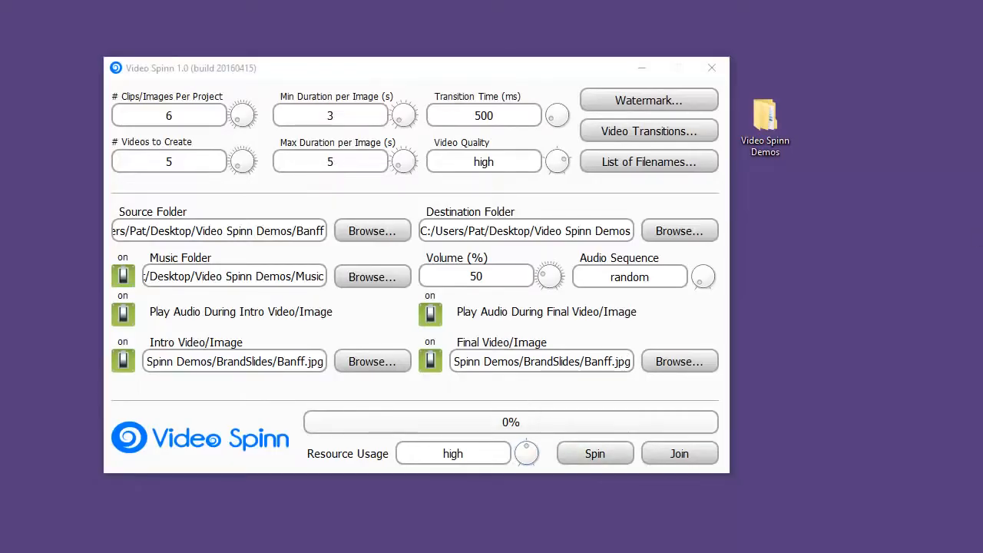
- Place the browser stopwatch beside Video Spinn, spin the videos and time the rendering until it completes
left_click_drag(982, 92, 828, 68)
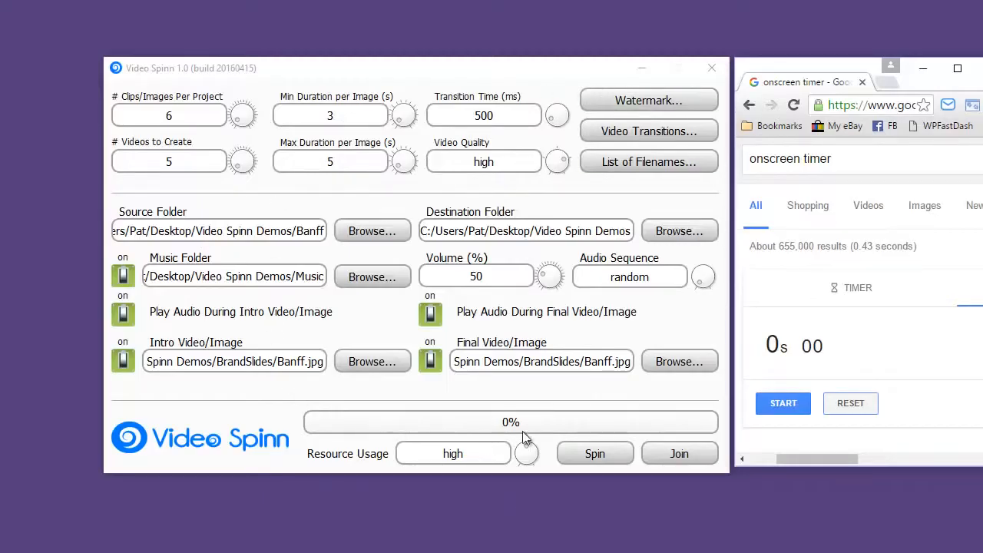
left_click(604, 454)
left_click(783, 403)
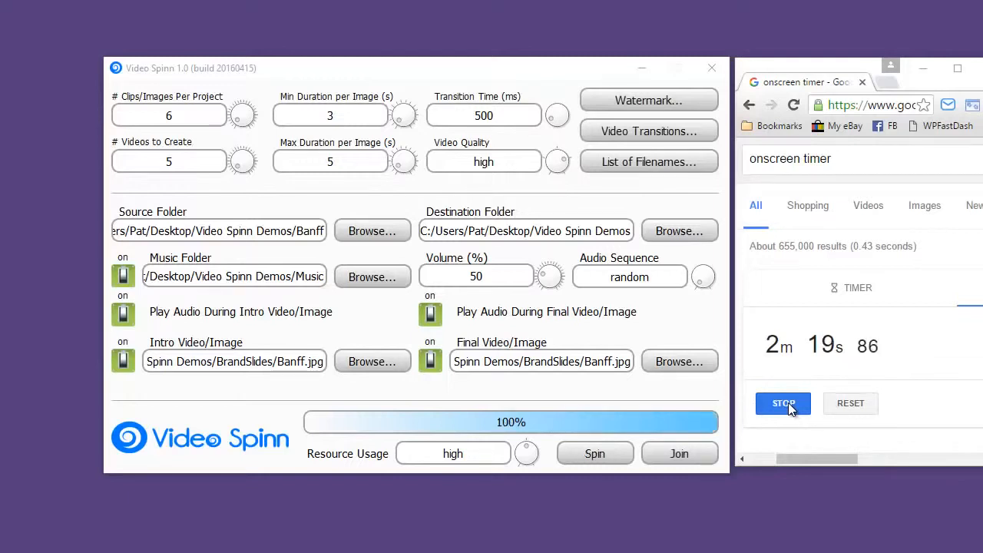
left_click(789, 404)
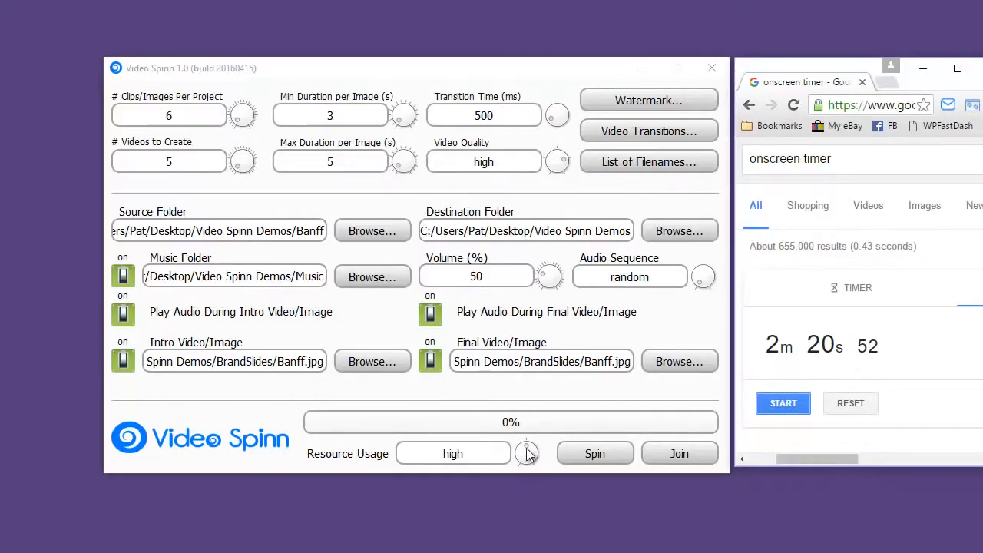
mouse_move(526, 448)
left_mouse_down()
mouse_move(538, 454)
mouse_move(532, 439)
left_mouse_up()
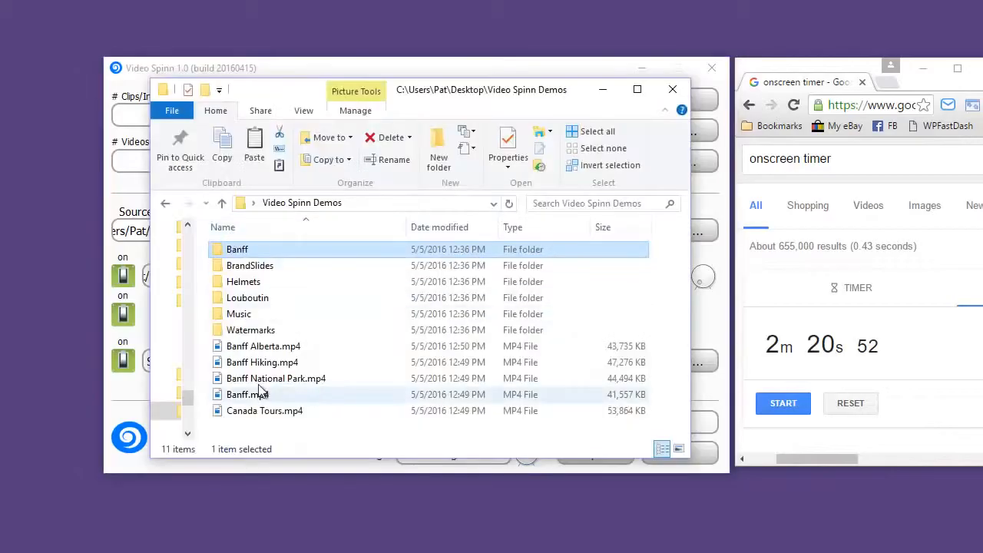
- Select all the generated MP4 files in the Video Spinn Demos folder to check their names and combined size
left_click(258, 347)
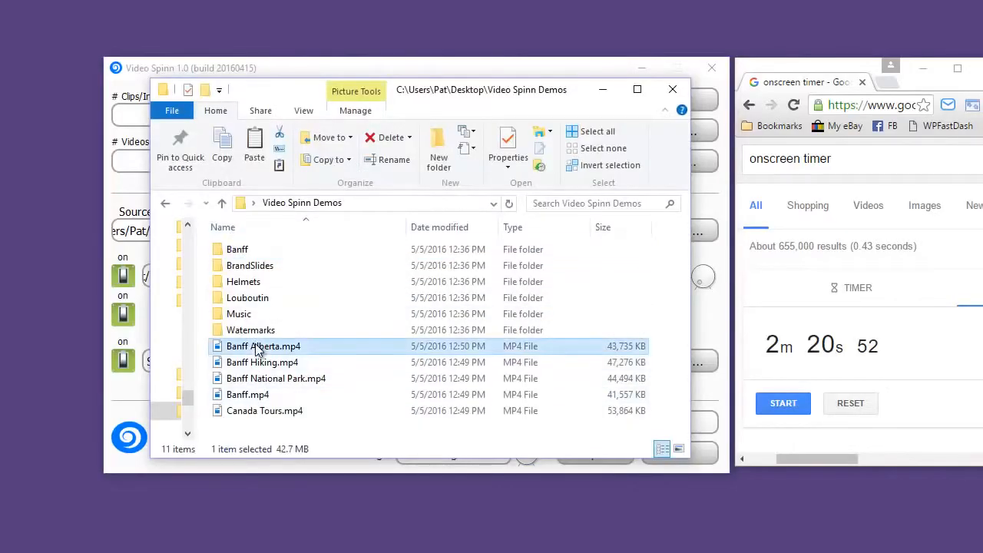
left_click(276, 413, "shift")
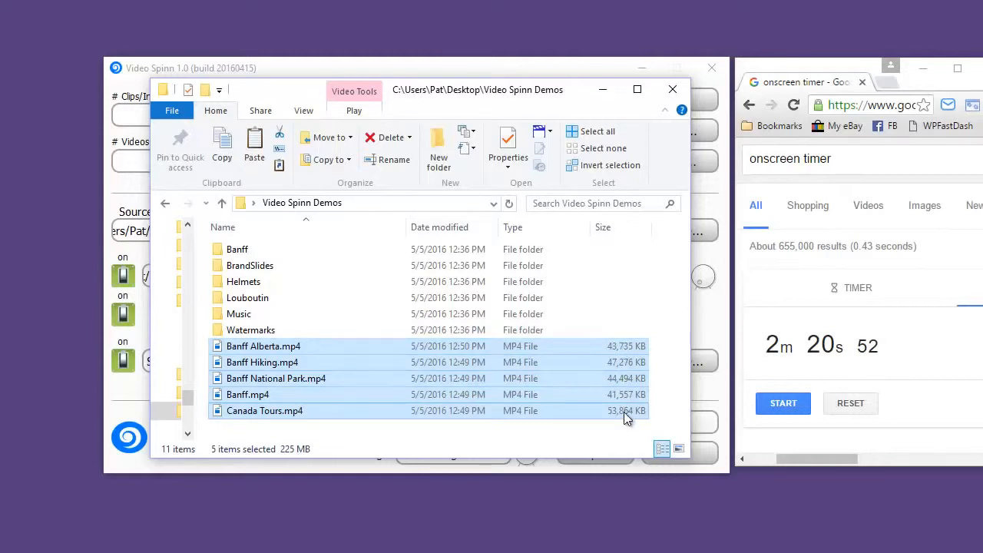
left_click(331, 329)
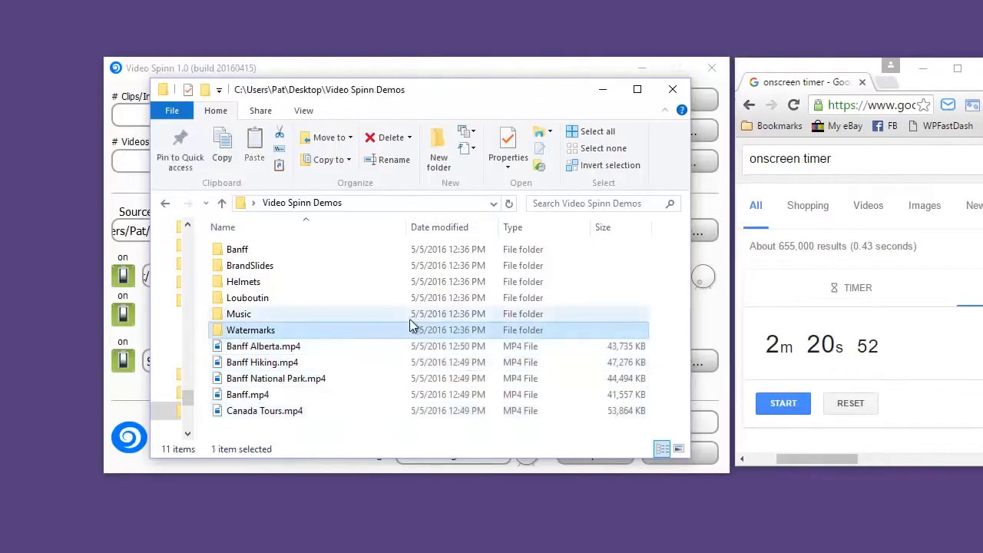
- Play Banff Hiking.mp4 in Movies & TV to review its slides, watermark and transitions, and close the player
left_click(262, 369)
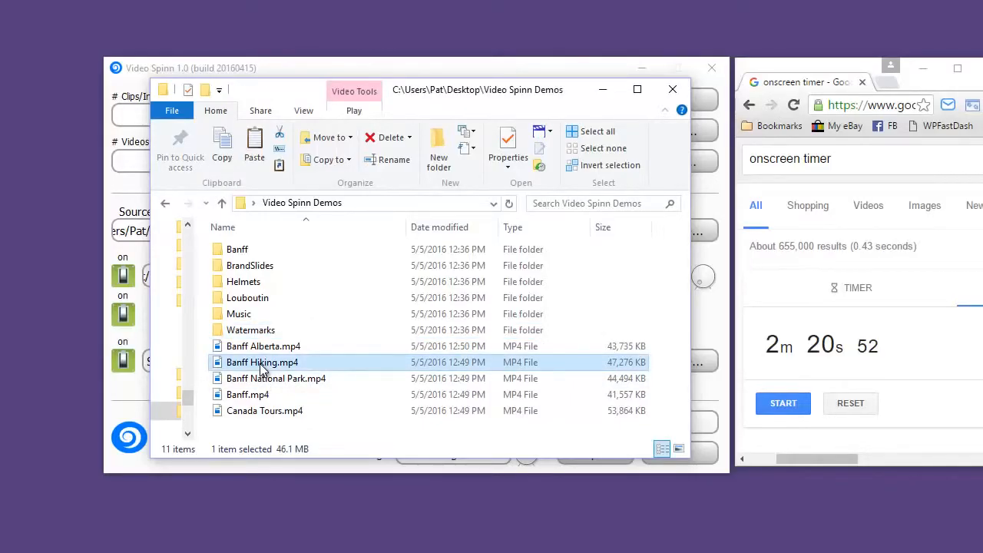
double_click(262, 369)
left_click(504, 526)
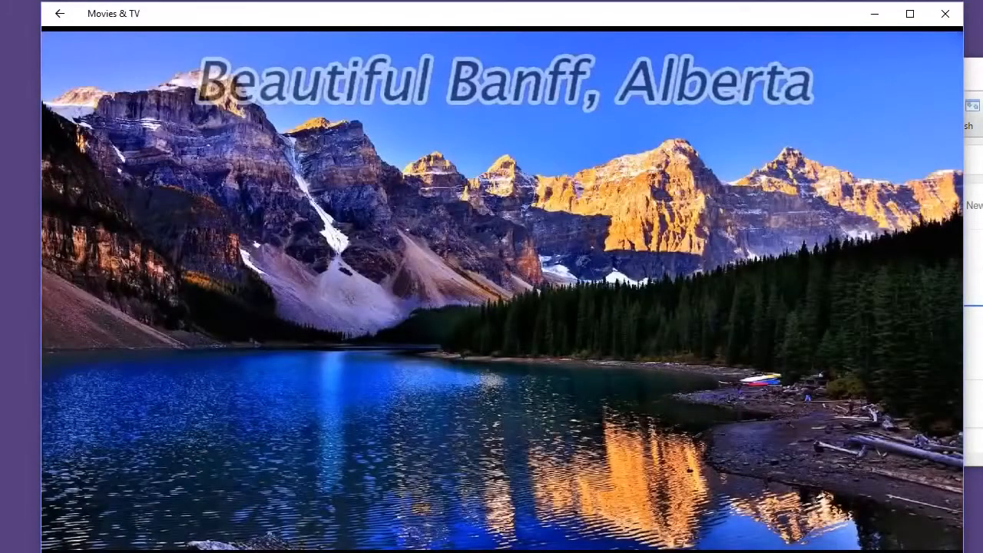
mouse_move(391, 29)
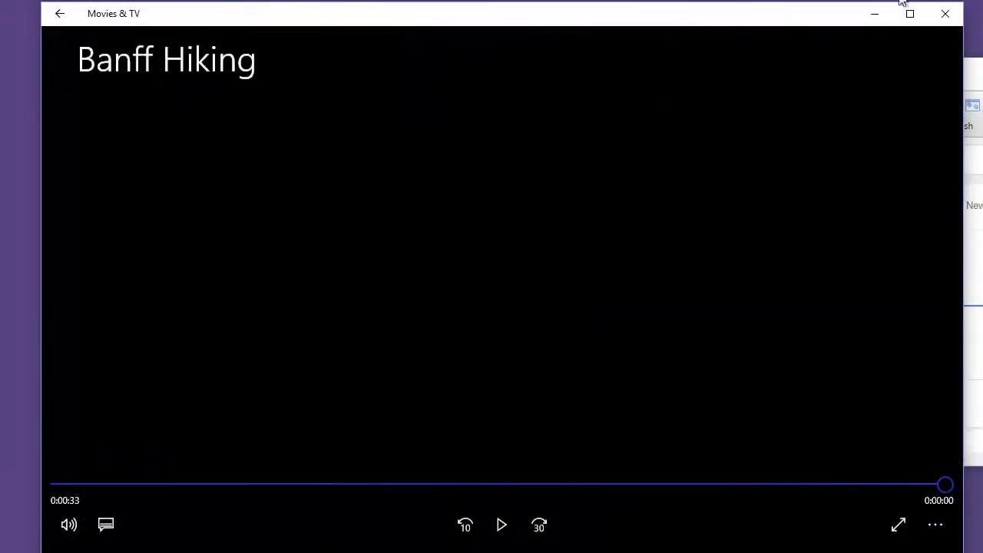
left_click(946, 14)
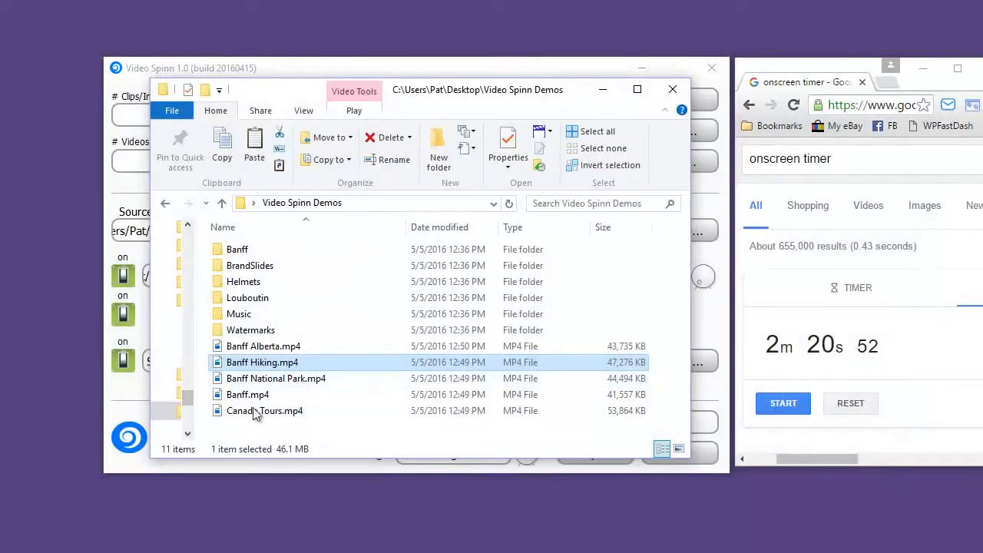